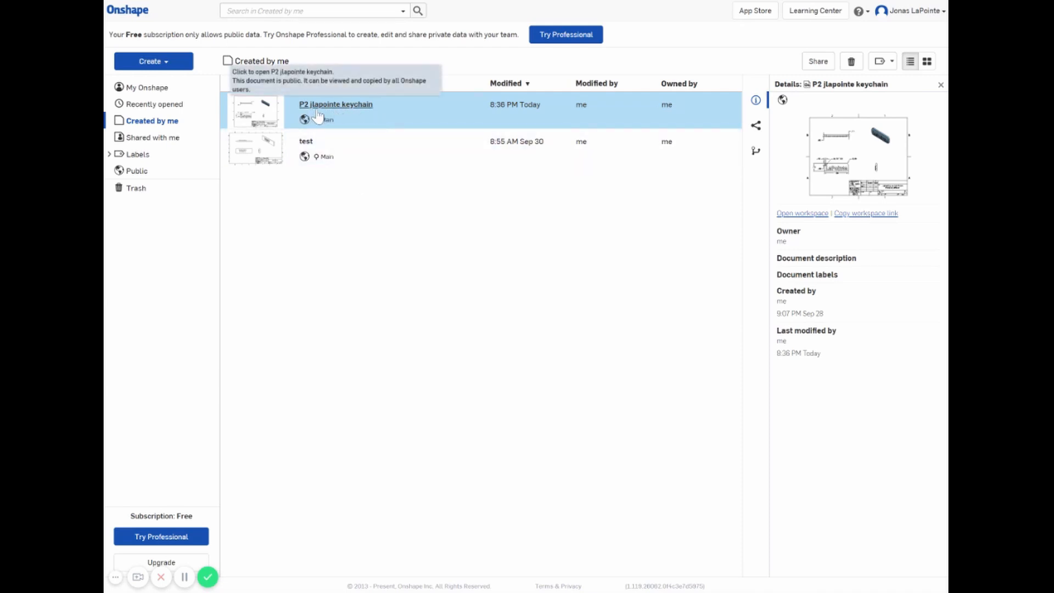
- Open the P2 keychain document and create a drawing of Part 1 from a custom ANSI size A template in inches with four views
double_click(394, 114)
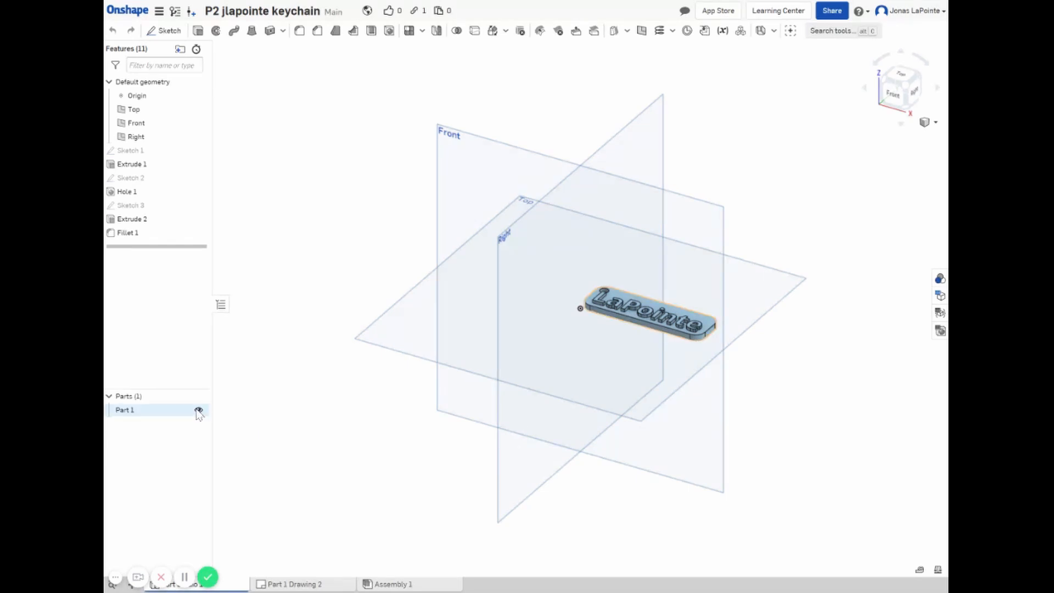
right_click(149, 416)
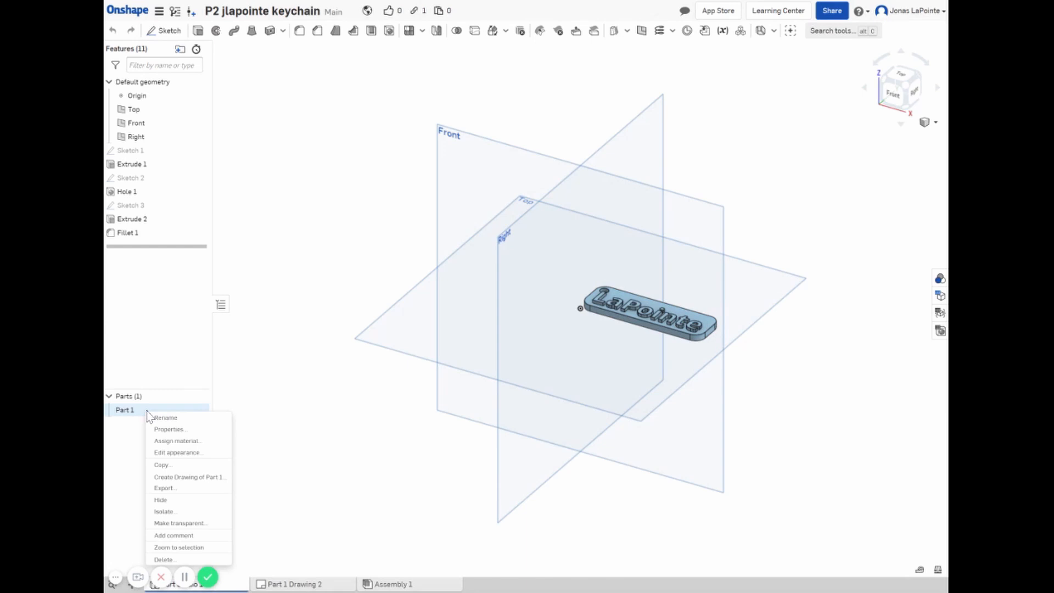
left_click(190, 480)
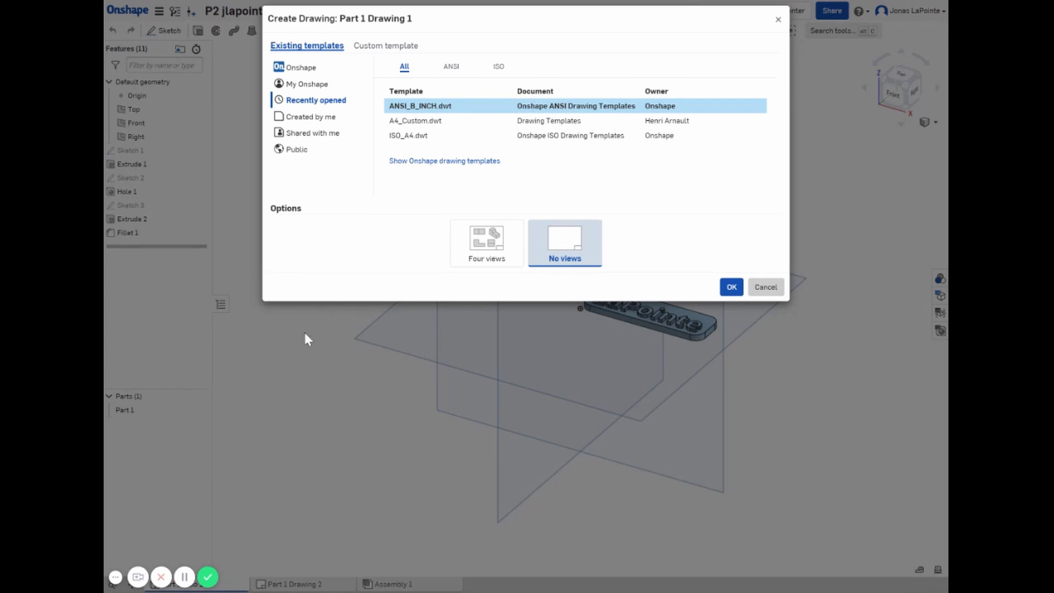
left_click(386, 46)
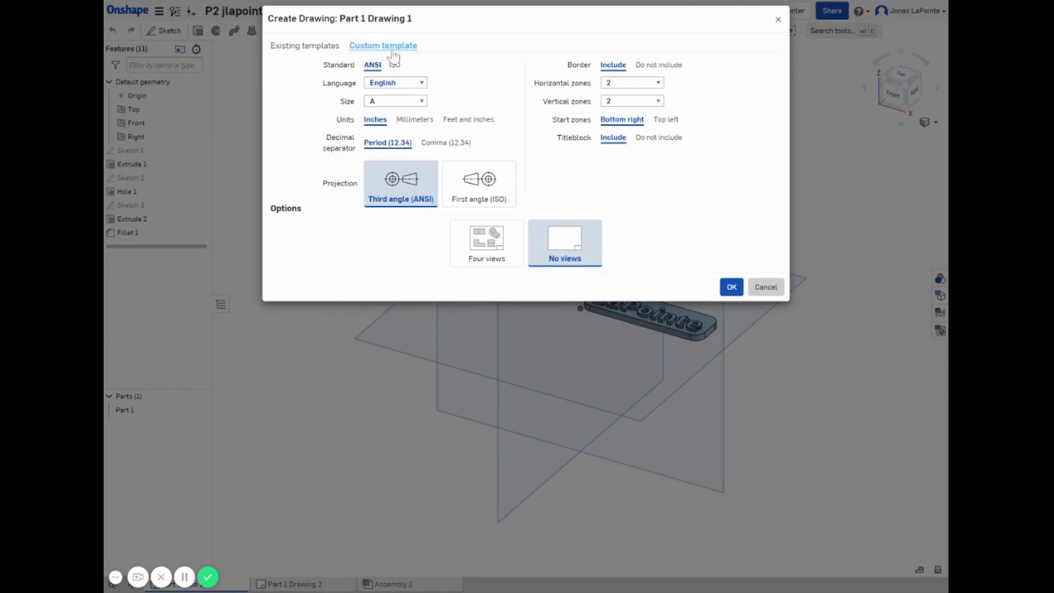
left_click(488, 252)
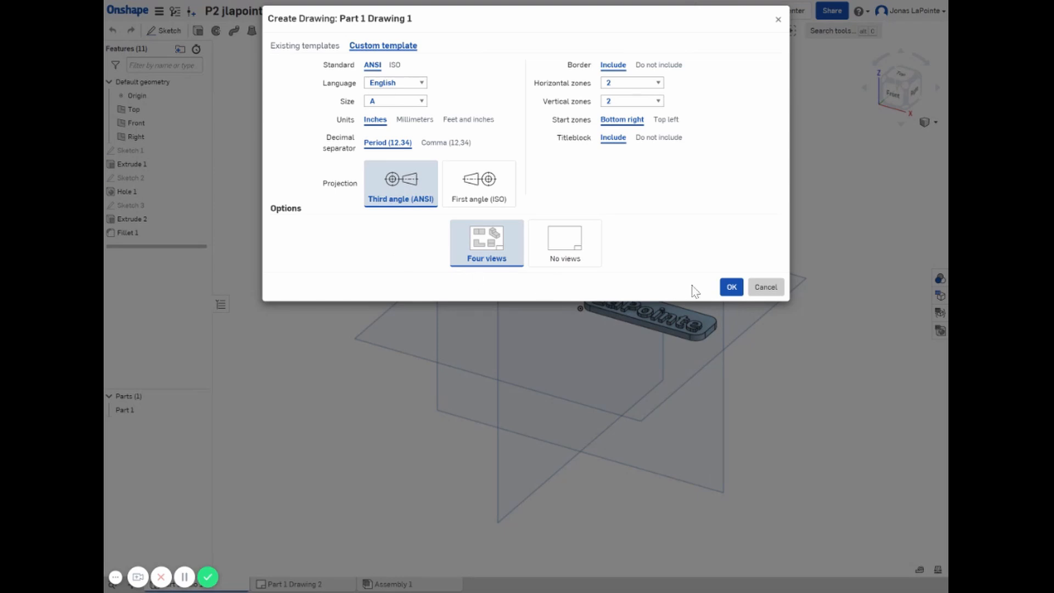
left_click(732, 295)
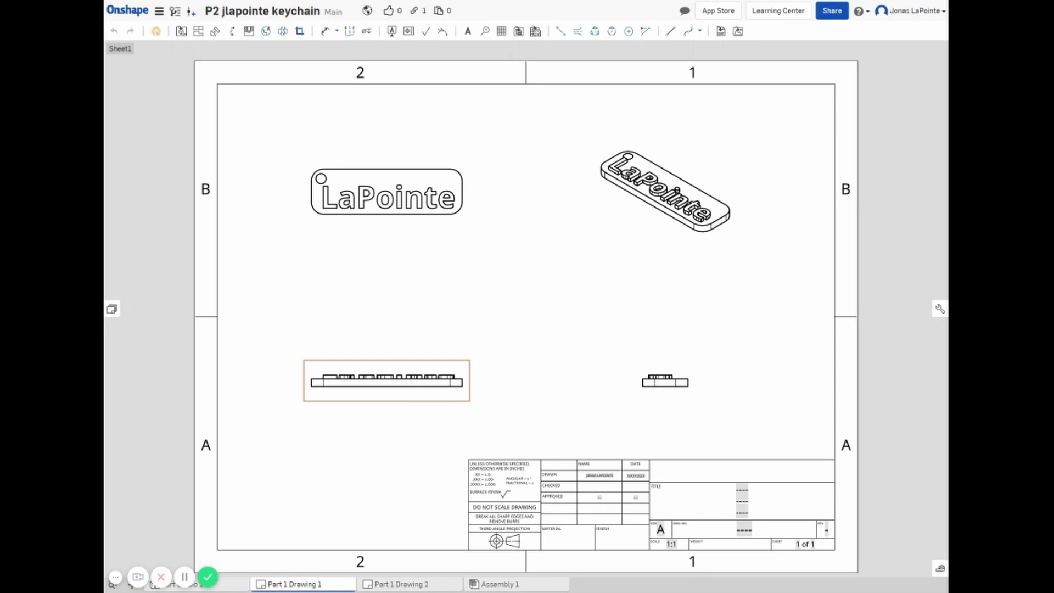
- Change the lower-left drawing view's orientation to Top and display the isometric view shaded
right_click(396, 394)
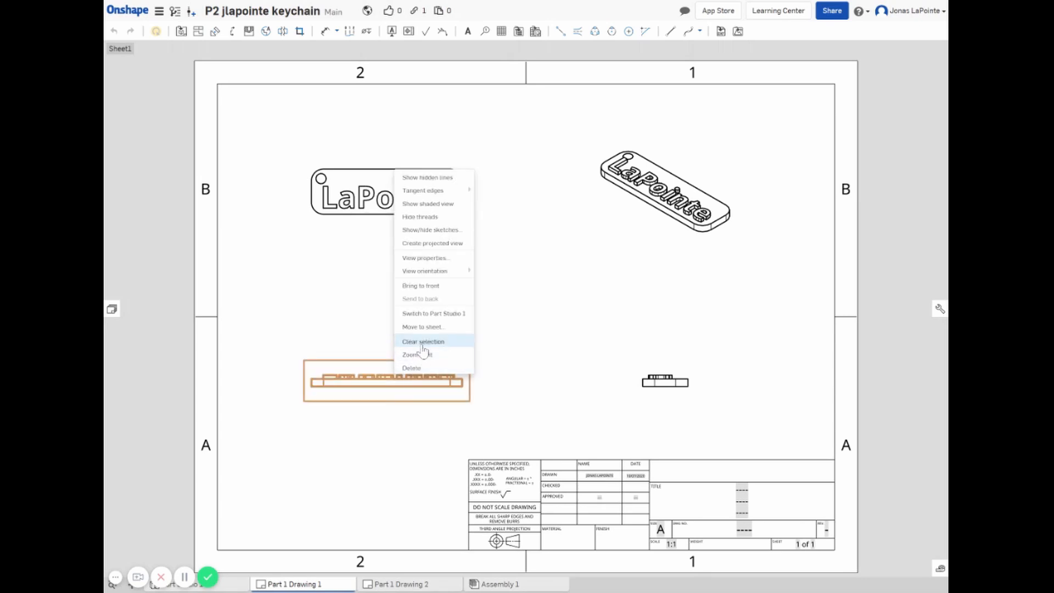
mouse_move(441, 274)
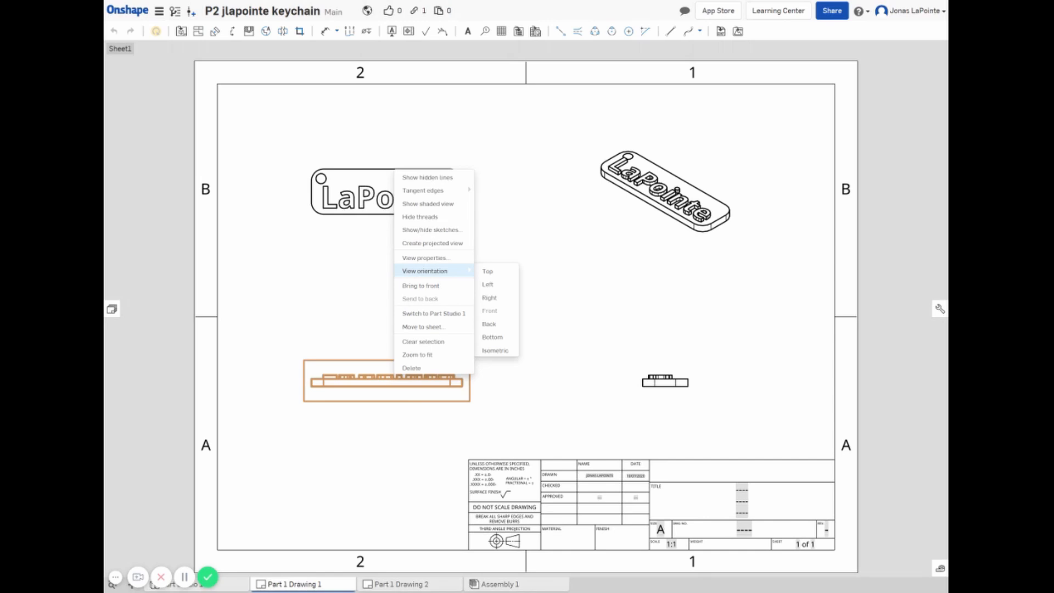
left_click(488, 273)
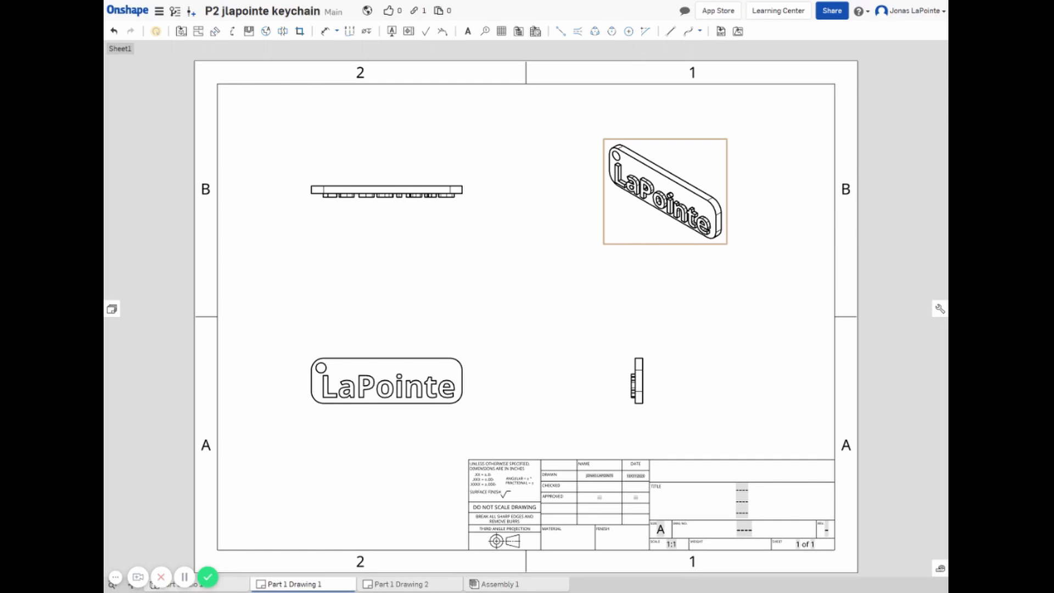
right_click(647, 235)
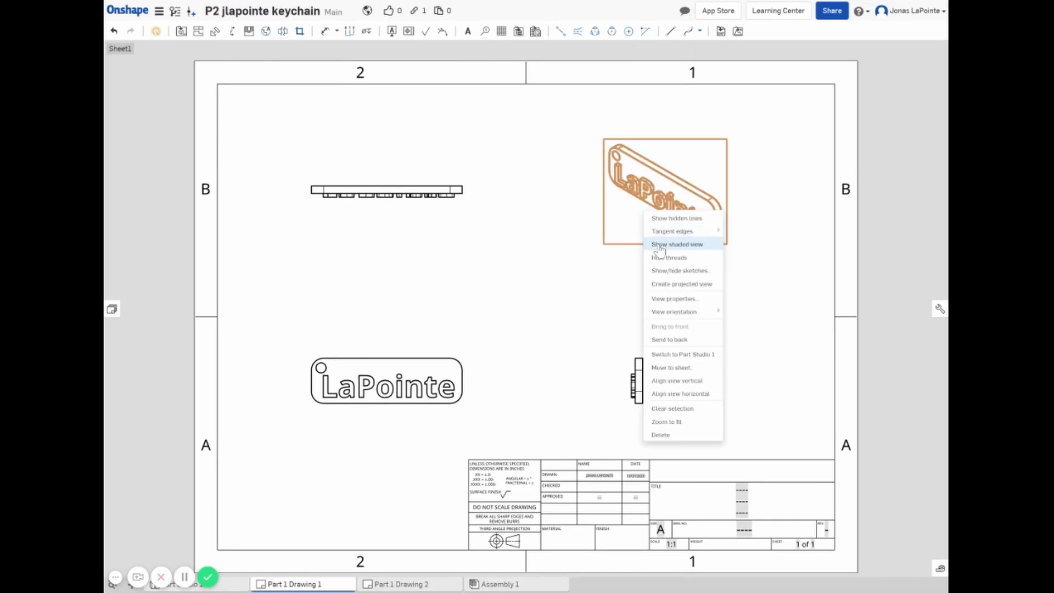
left_click(661, 245)
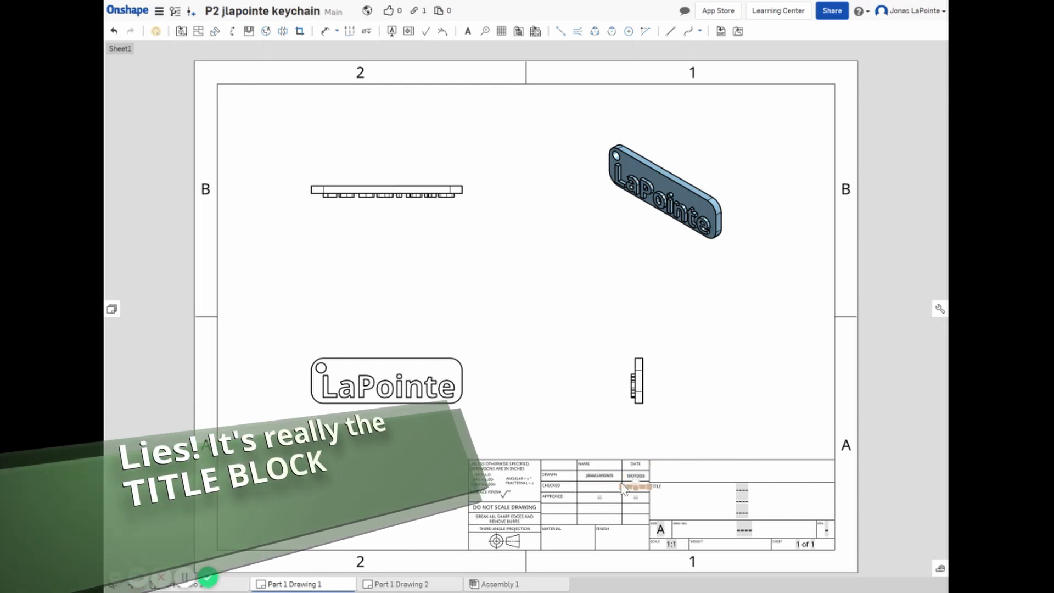
- Fill the title block's title note with "Engineering Keychain Project" and a second line containing "2A" and the author's full name
scroll(624, 483, "up", 5)
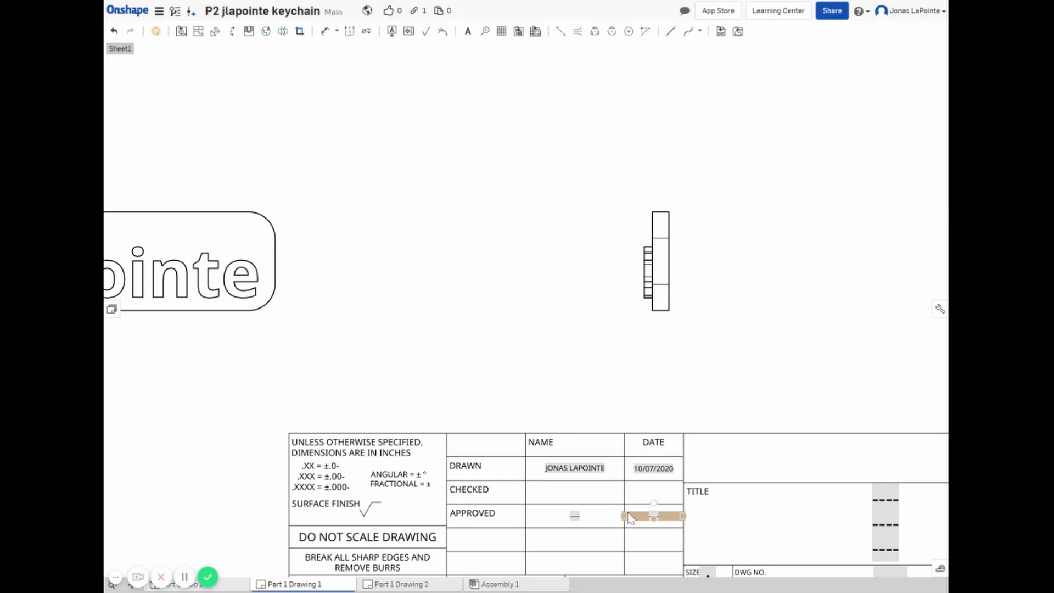
scroll(630, 519, "down", 3)
scroll(630, 519, "down", 2)
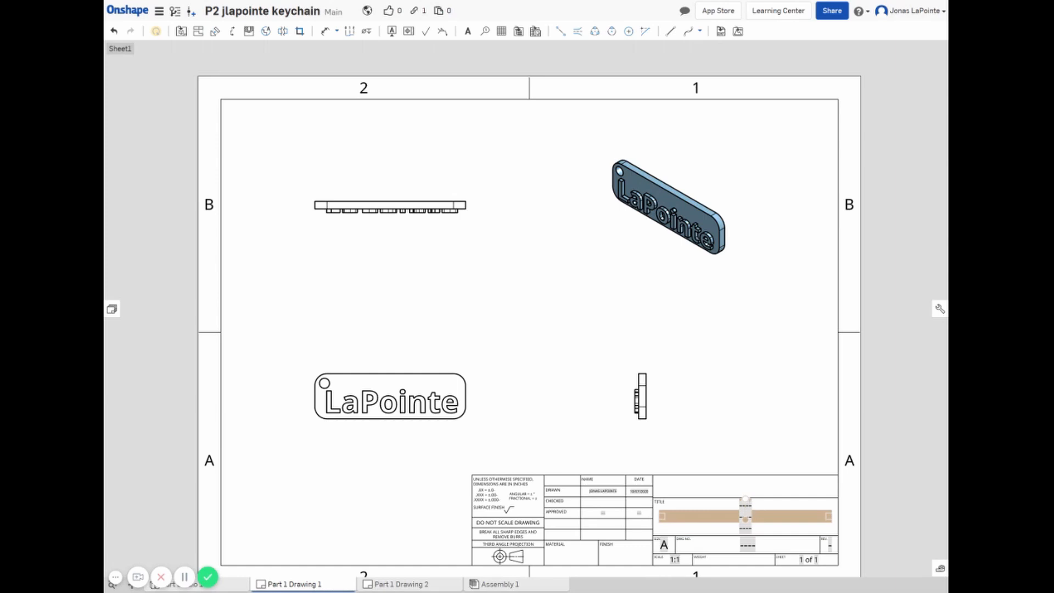
double_click(757, 509)
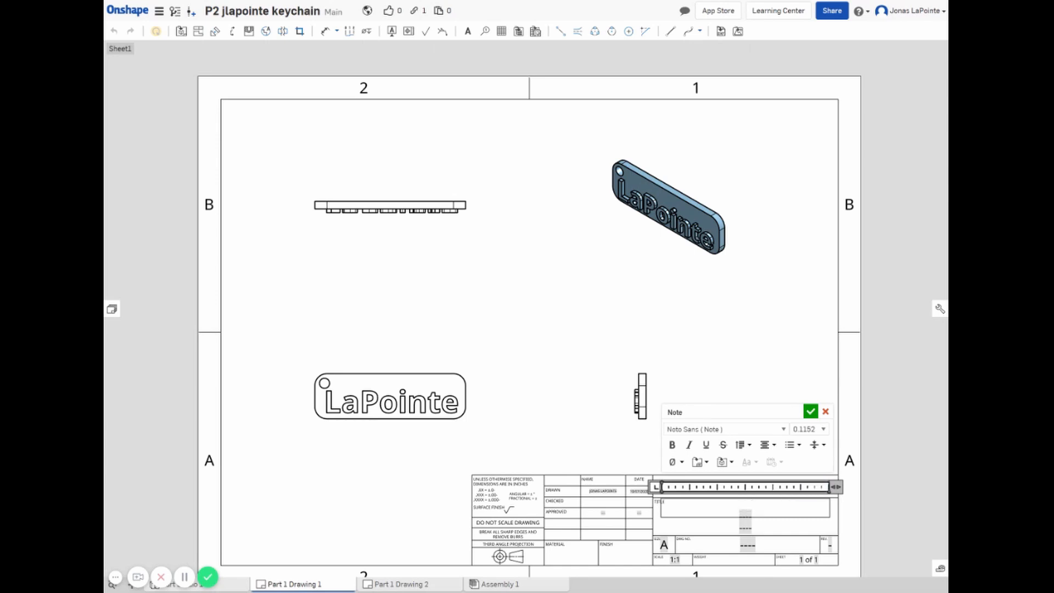
type("Engineering")
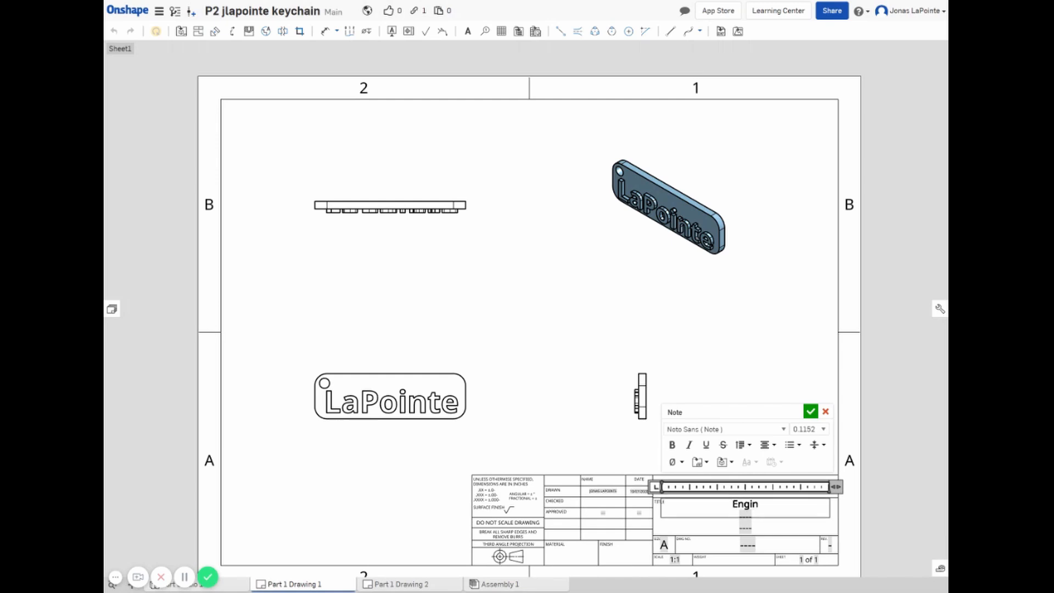
type("Keychai")
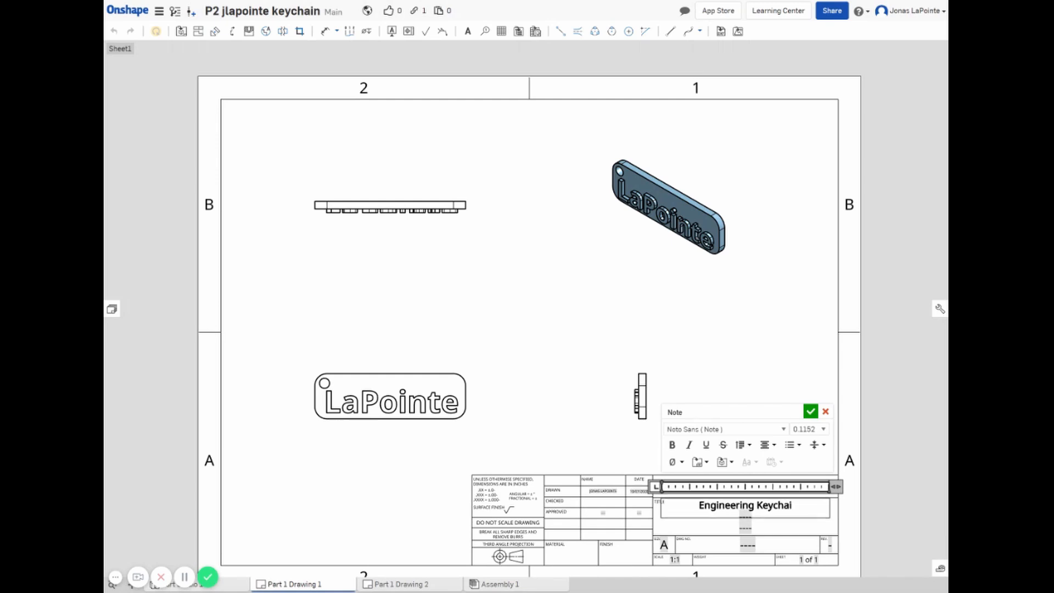
type("n Pro")
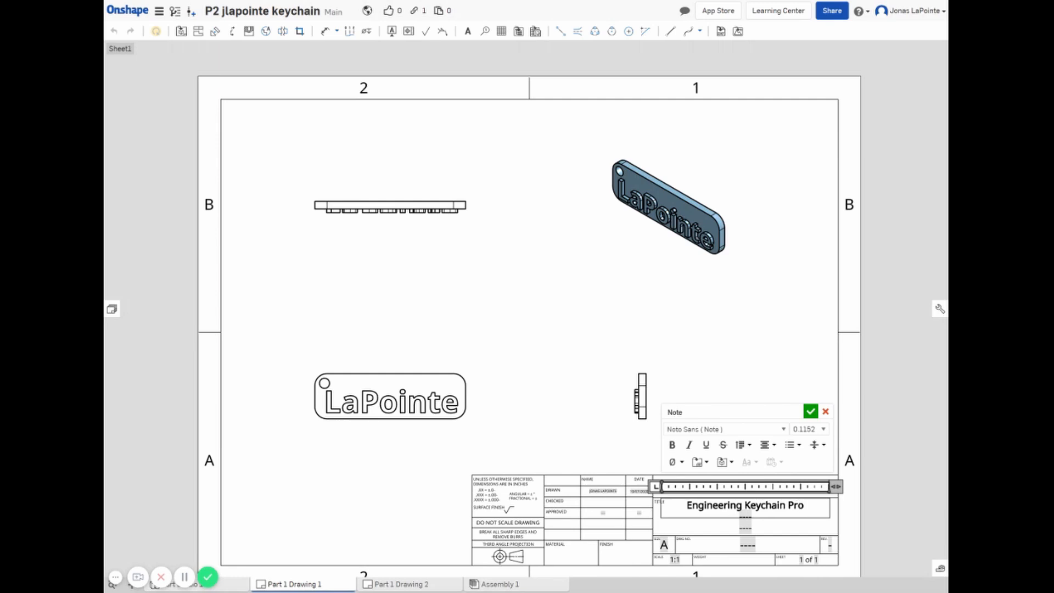
type("ject")
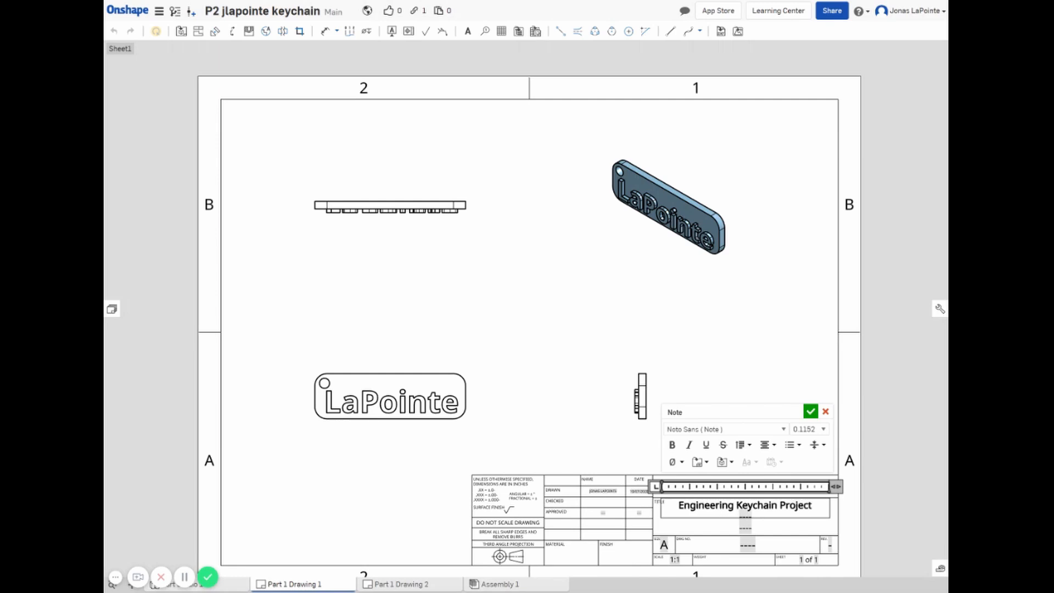
key("Return")
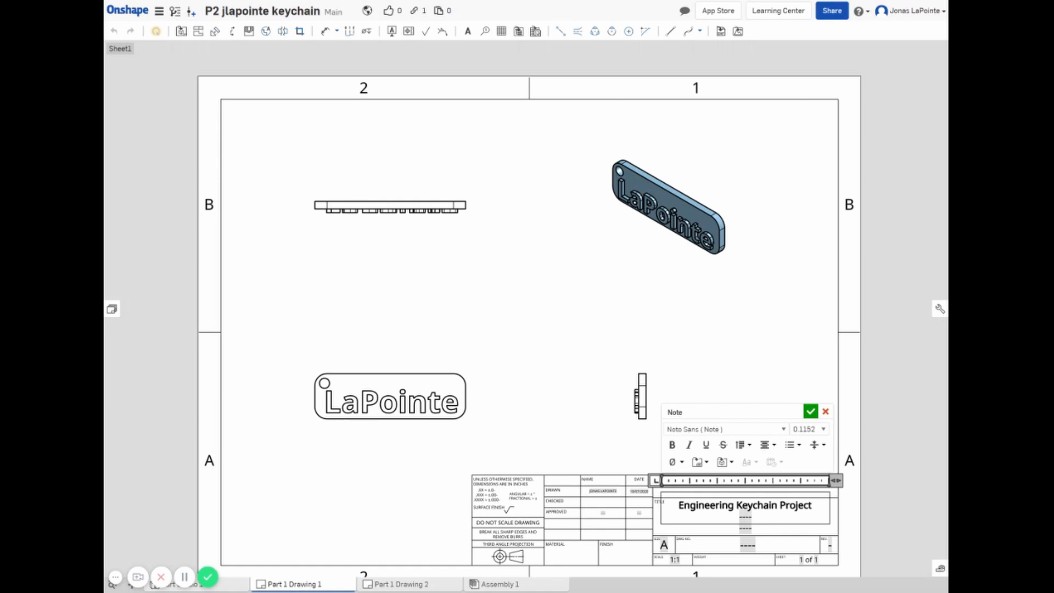
type("2")
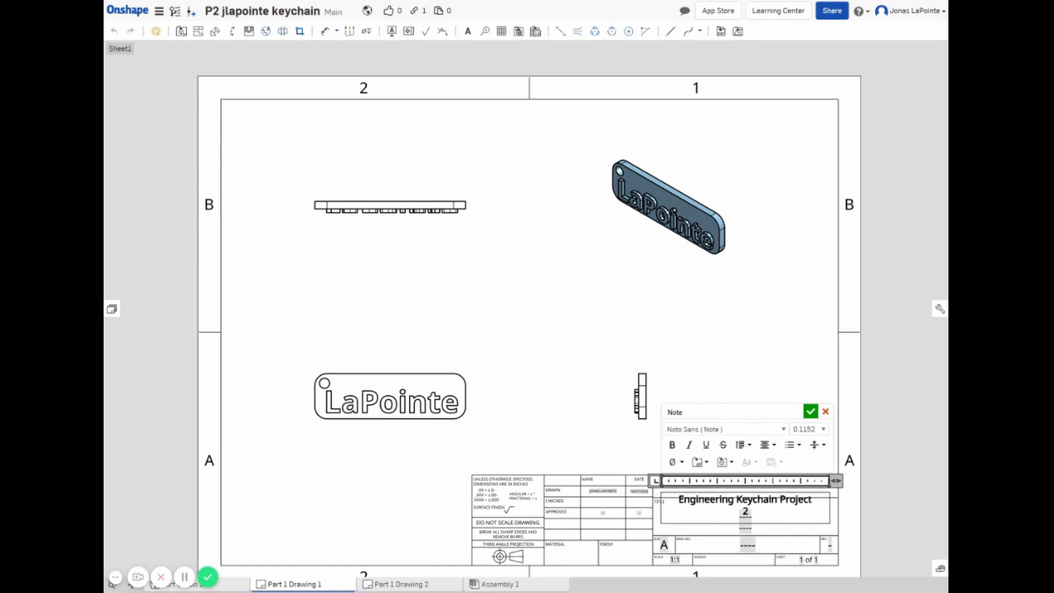
type("A J")
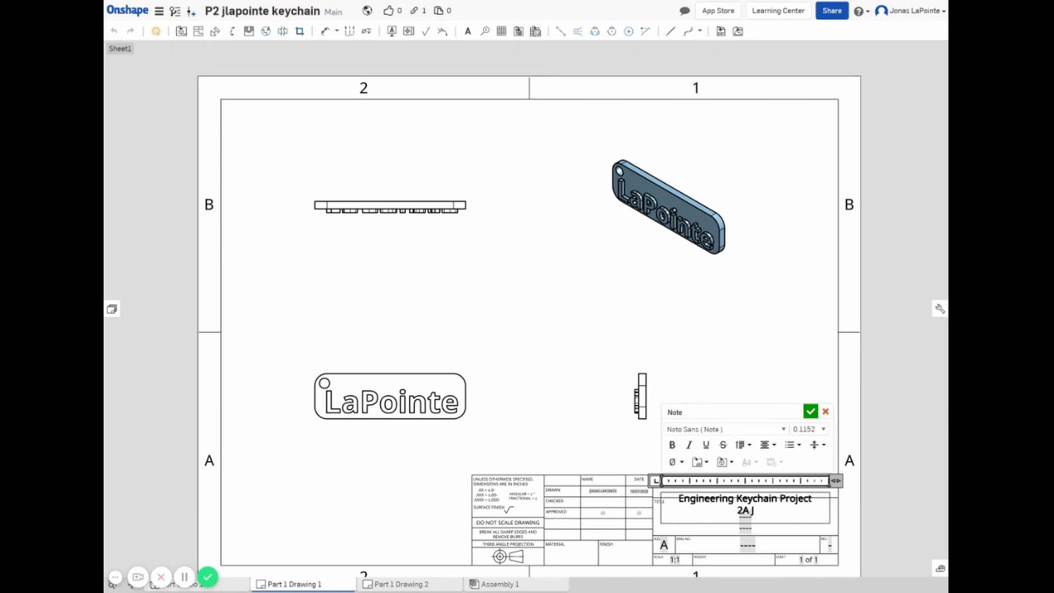
type("onas LaPoi")
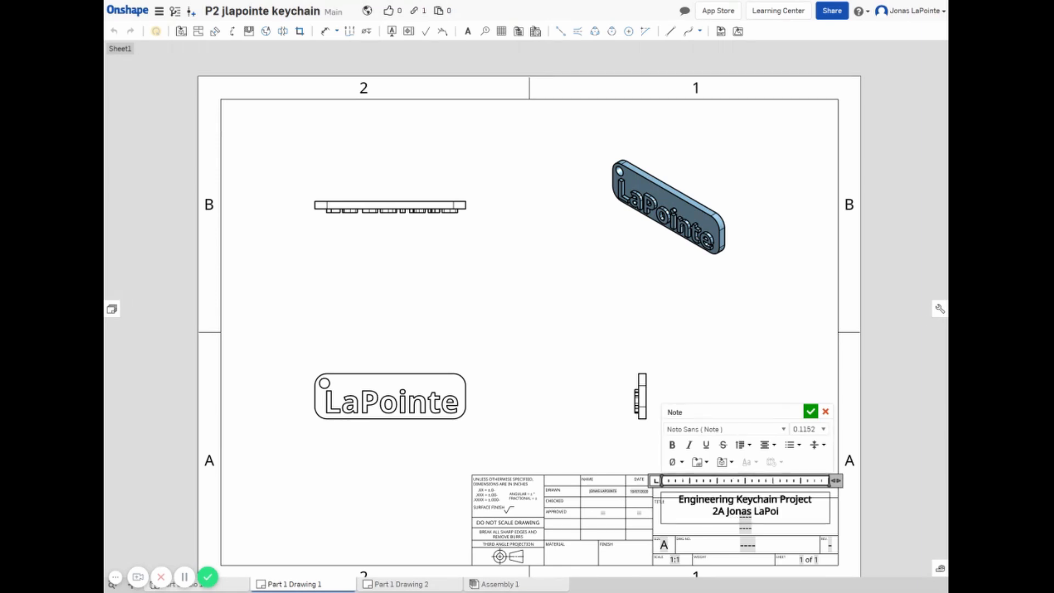
type("nte")
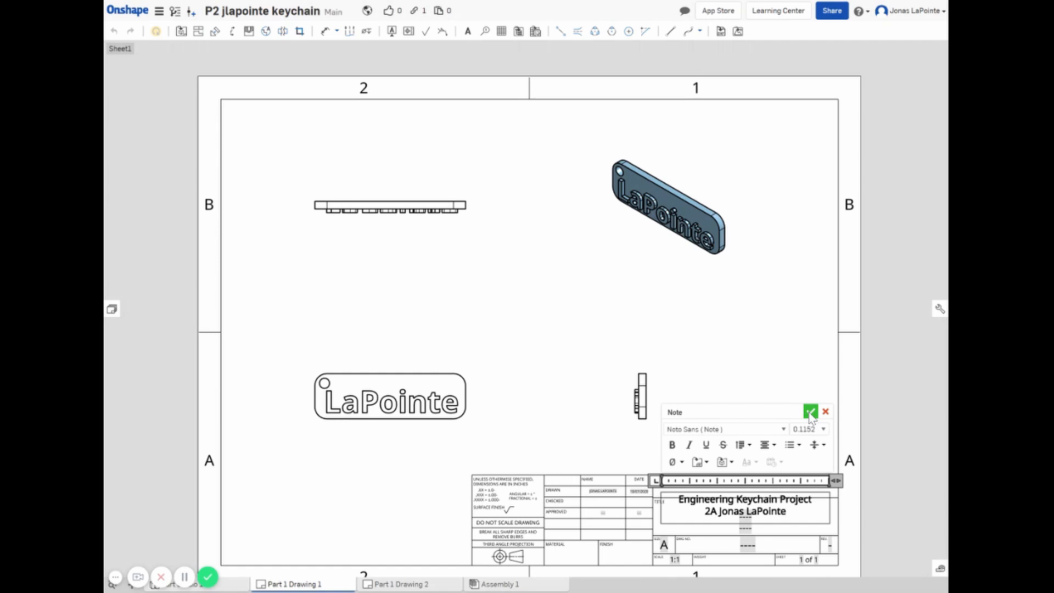
left_click(811, 413)
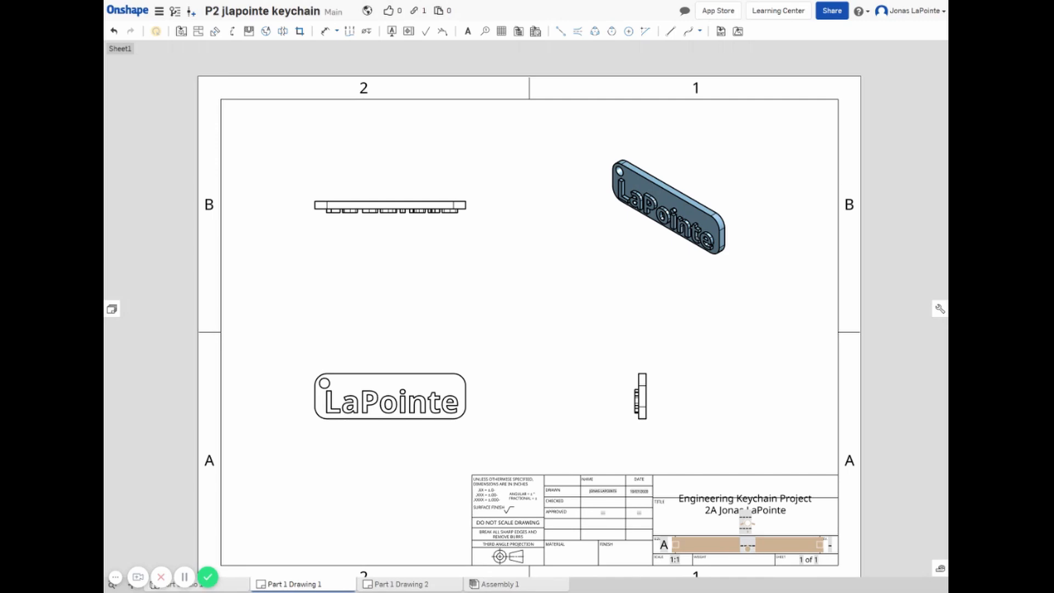
- Delete the leftover placeholder notes in the title field and move the title text slightly down within its cell
right_click(739, 528)
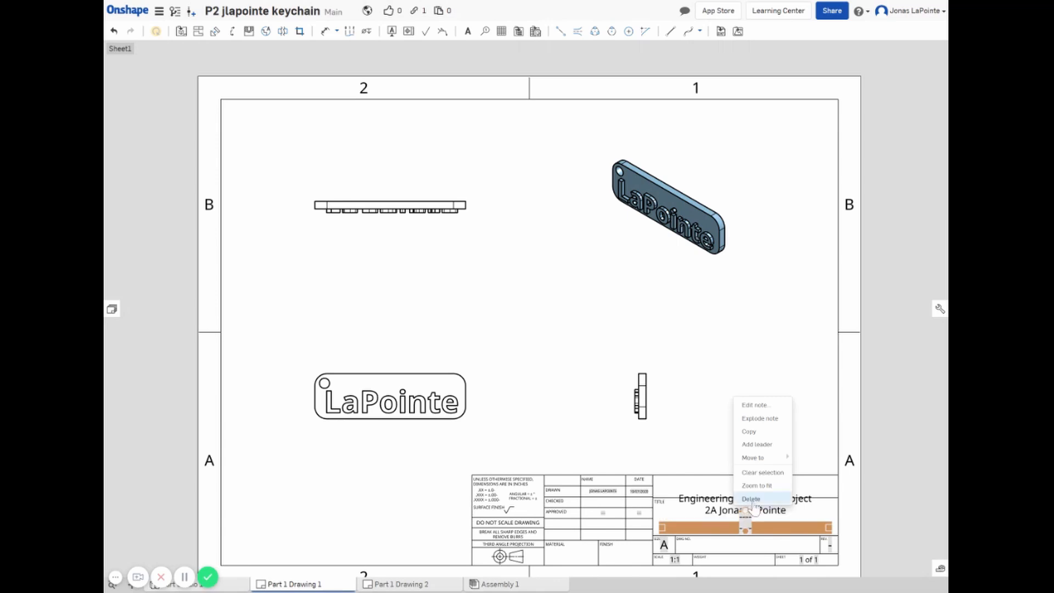
key("Escape")
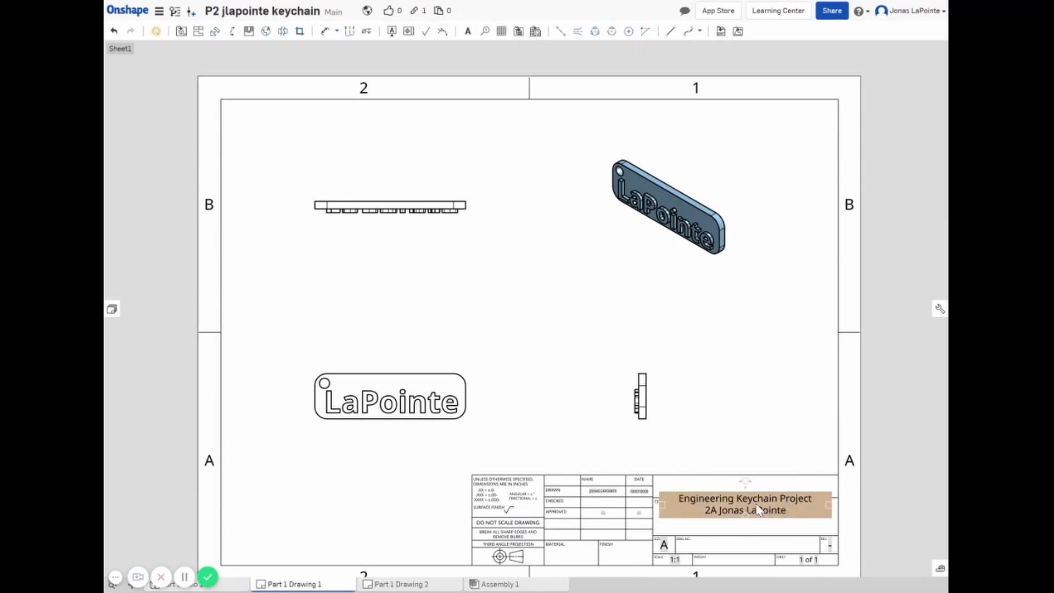
left_click_drag(757, 510, 758, 517)
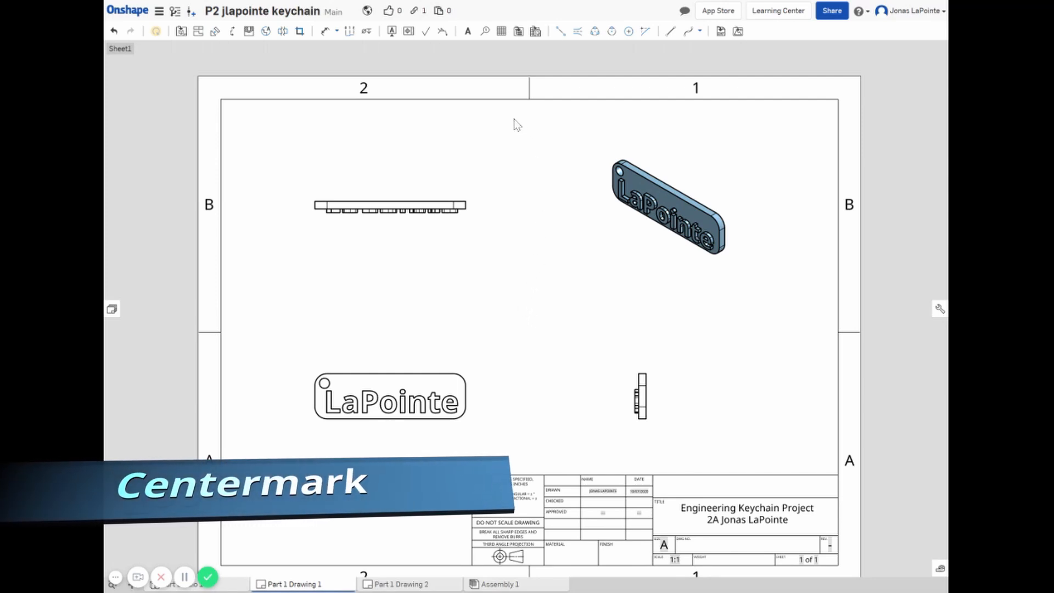
- Add a centermark to the keychain hole in the lower-left view and place a hole callout just above that view
left_click(630, 32)
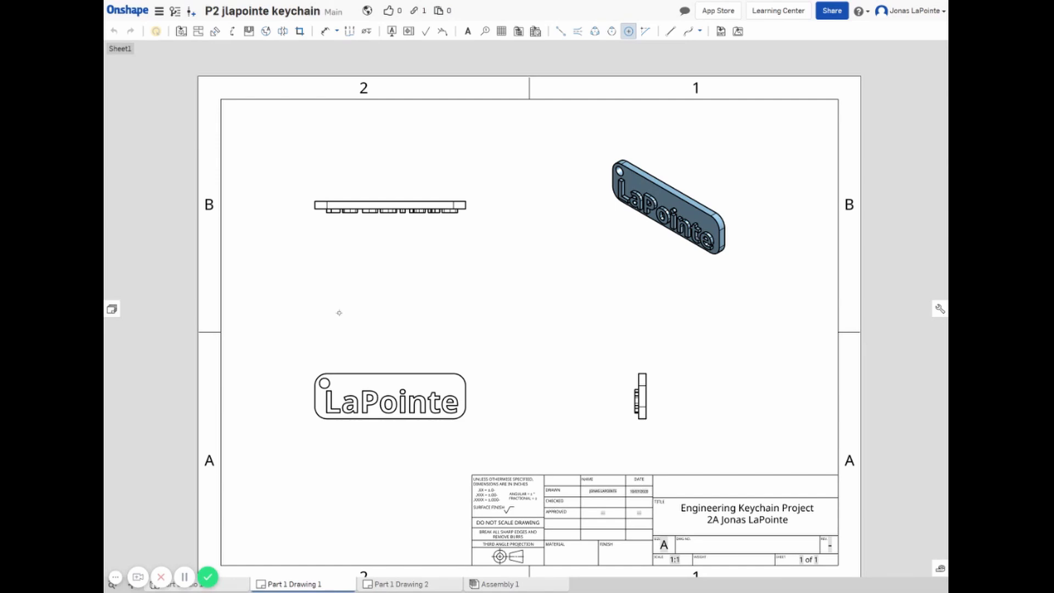
left_click(324, 383)
left_click(325, 383)
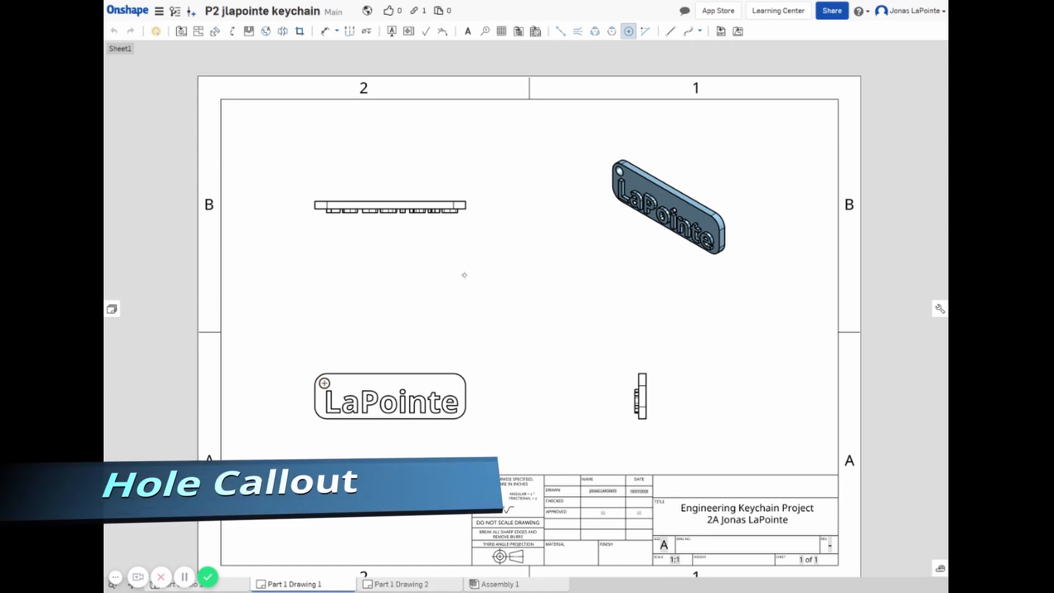
left_click(367, 33)
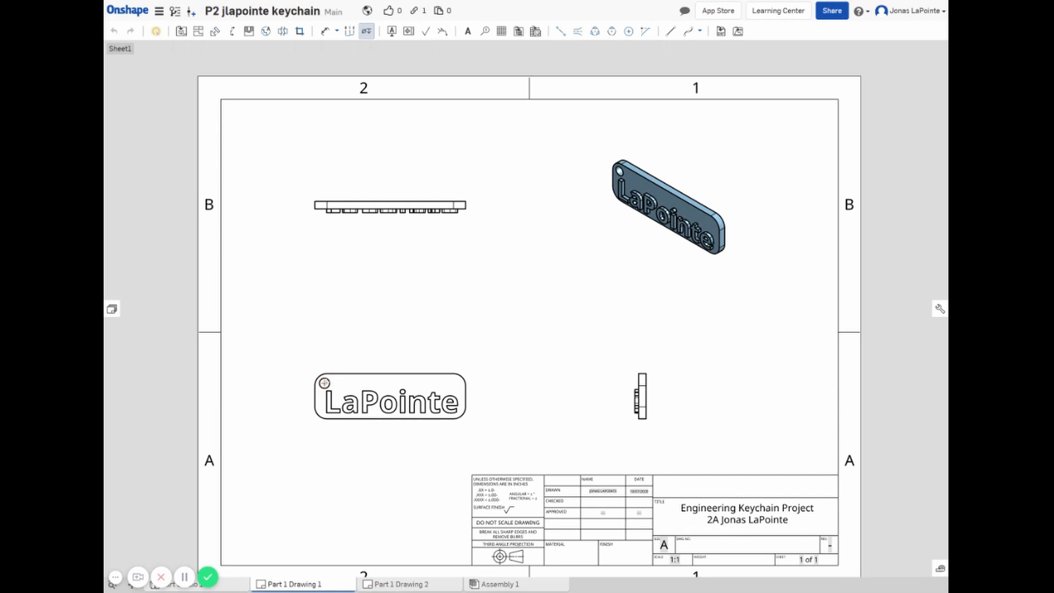
left_click(325, 383)
left_click(386, 357)
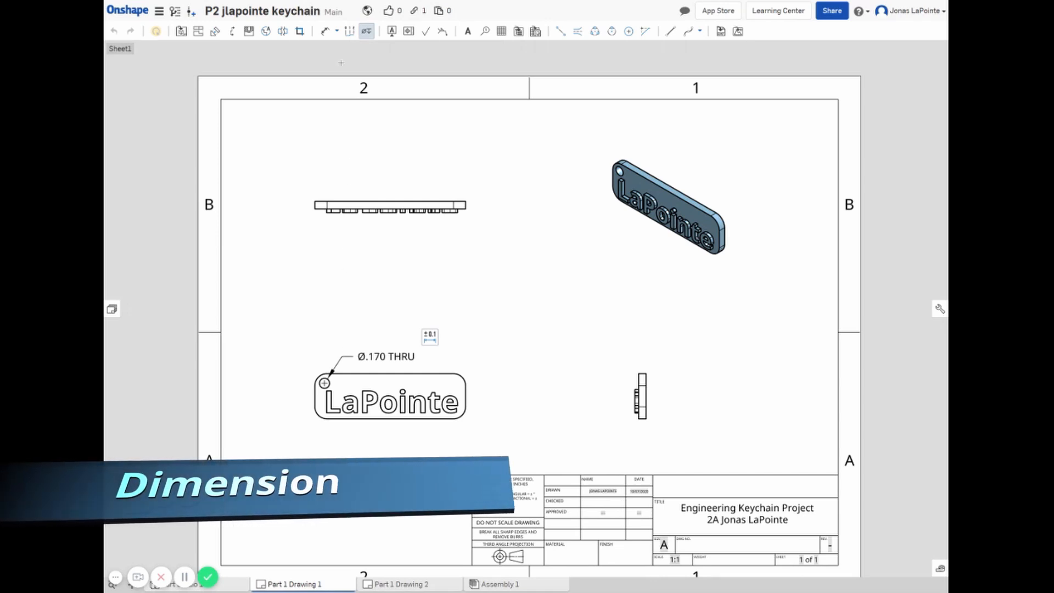
- Dimension the keychain's overall length between its two end edges, placing the dimension below the lower-left view
left_click(326, 33)
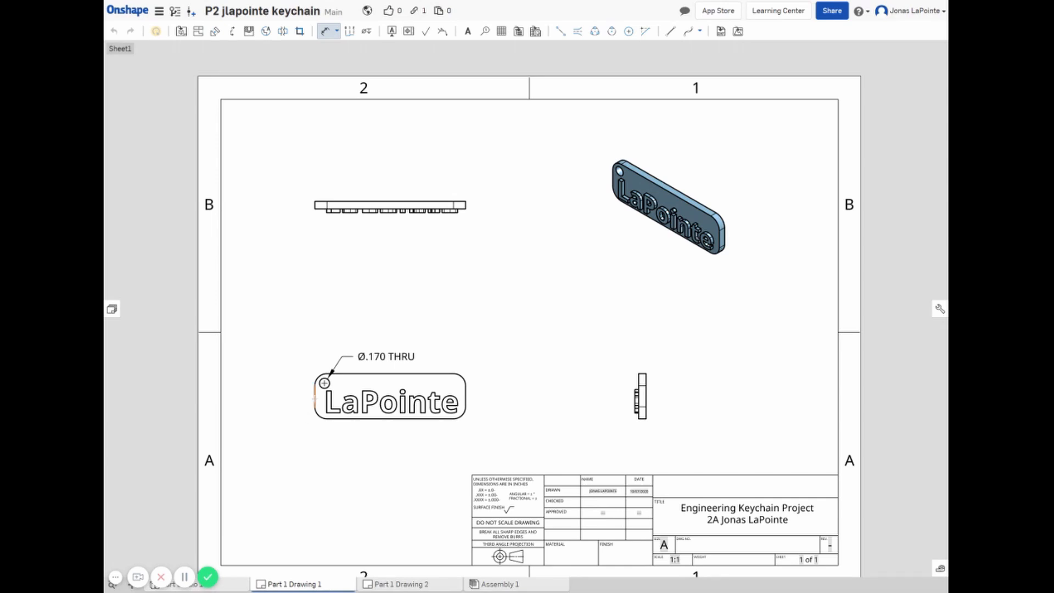
left_click(315, 396)
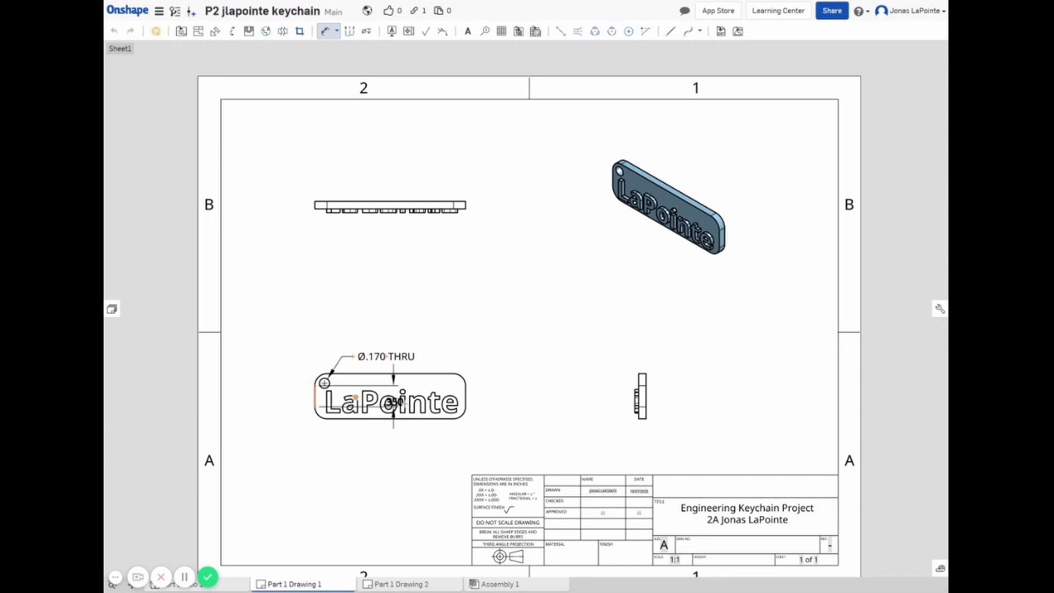
left_click(465, 404)
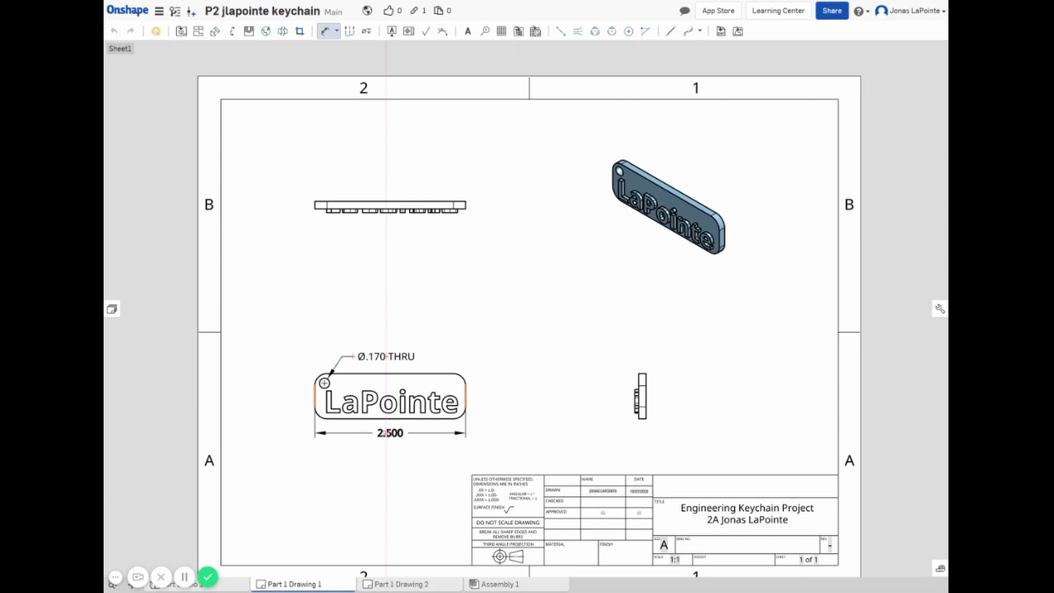
left_click(388, 432)
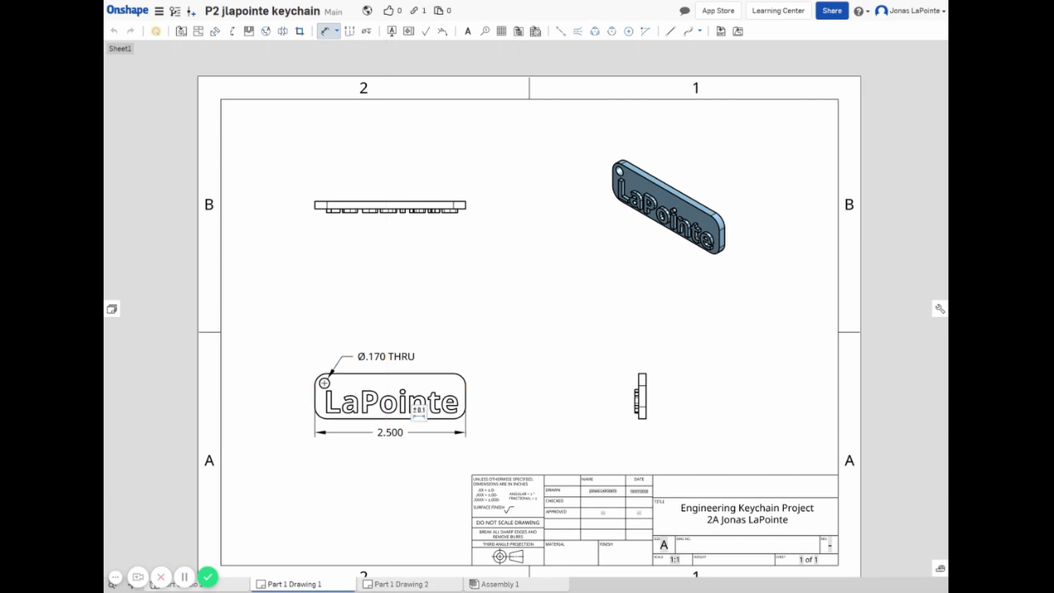
- Dimension the keychain's overall height between its upper and lower edges, placing the dimension left of the lower-left view
left_click(347, 375)
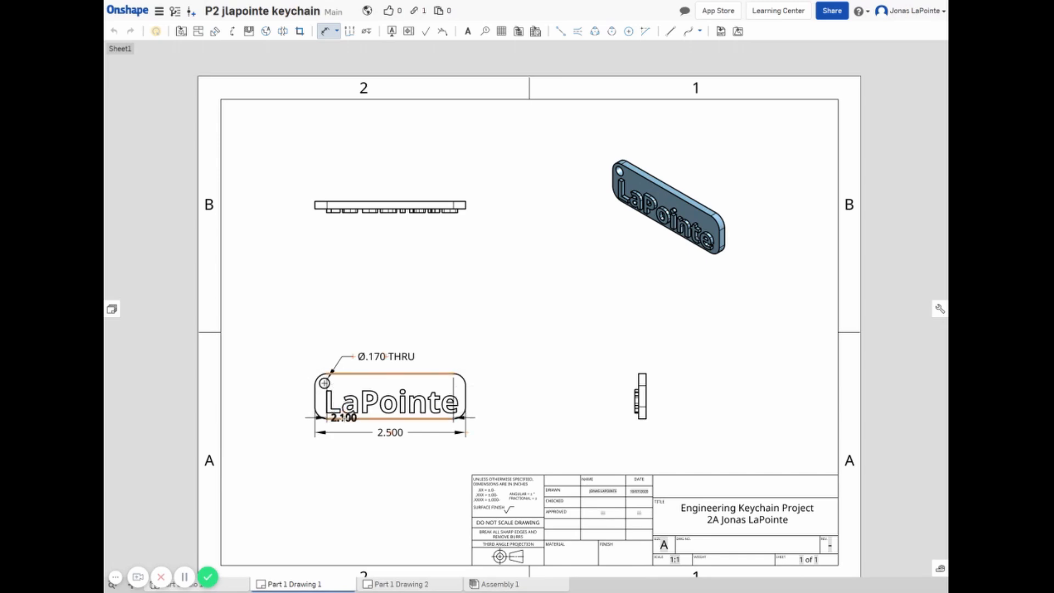
left_click(340, 419)
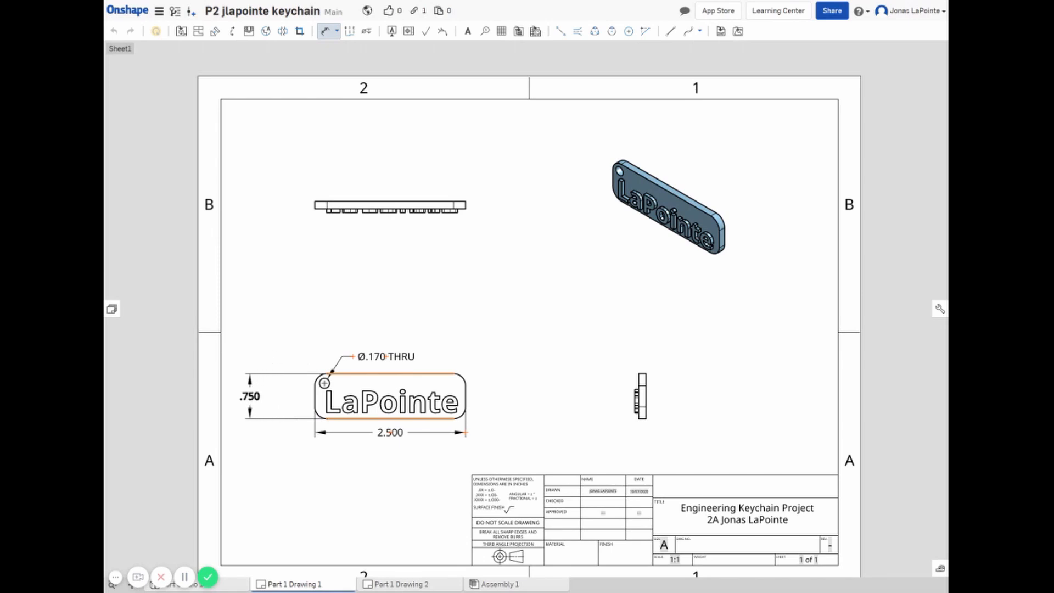
left_click(250, 396)
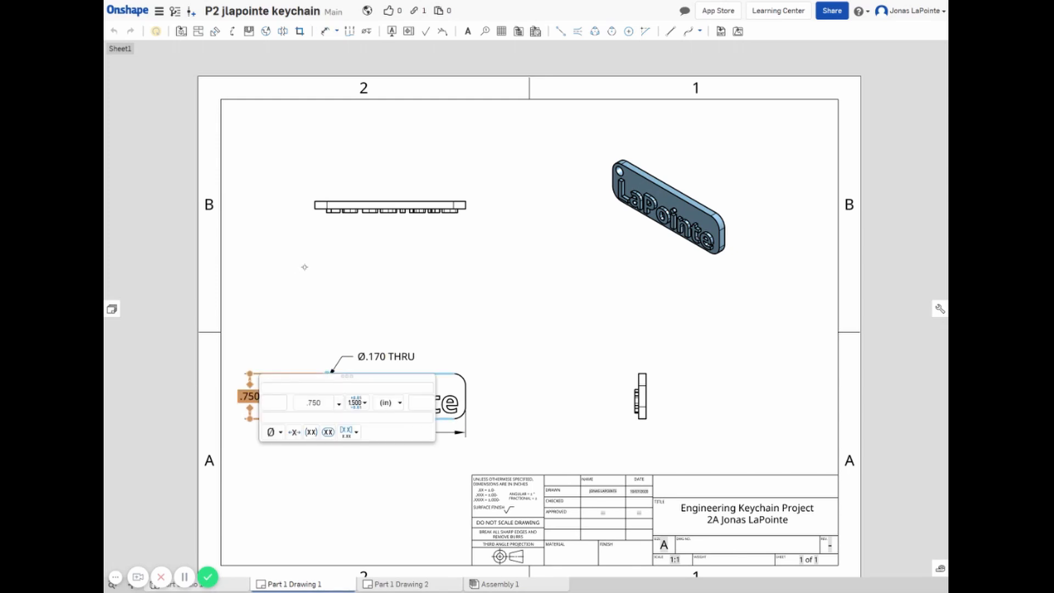
key("Return")
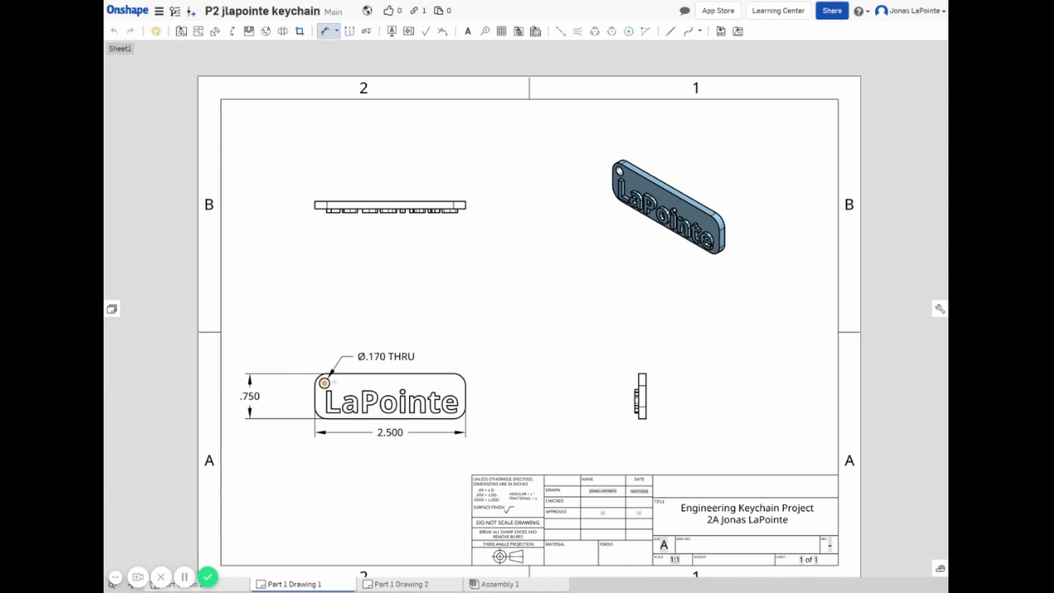
- Dimension the hole centre's distances from the keychain's upper edge and left end, placing them left of and above the lower-left view
left_click(341, 374)
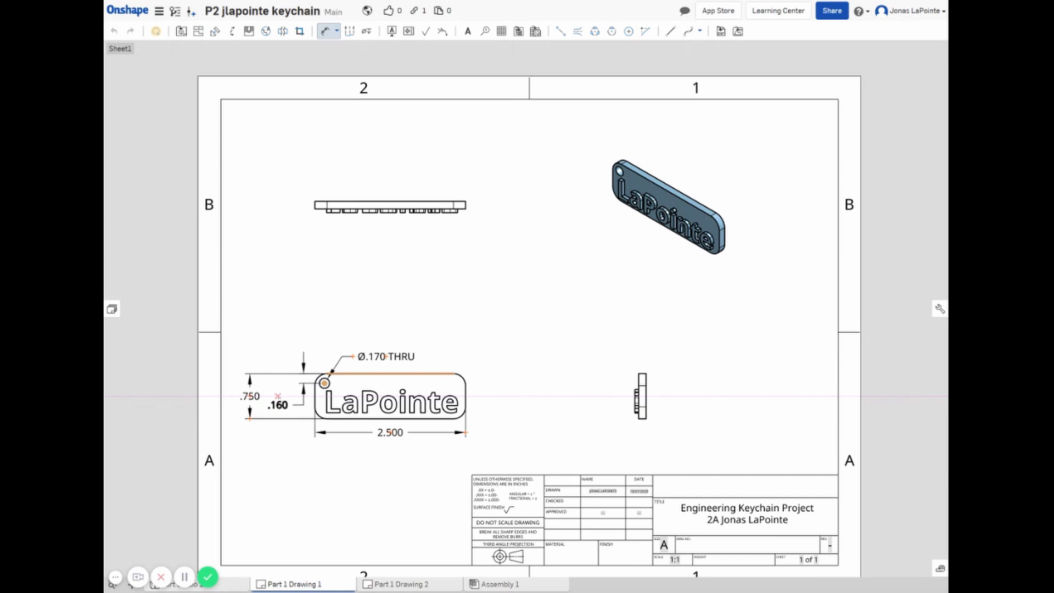
left_click(278, 396)
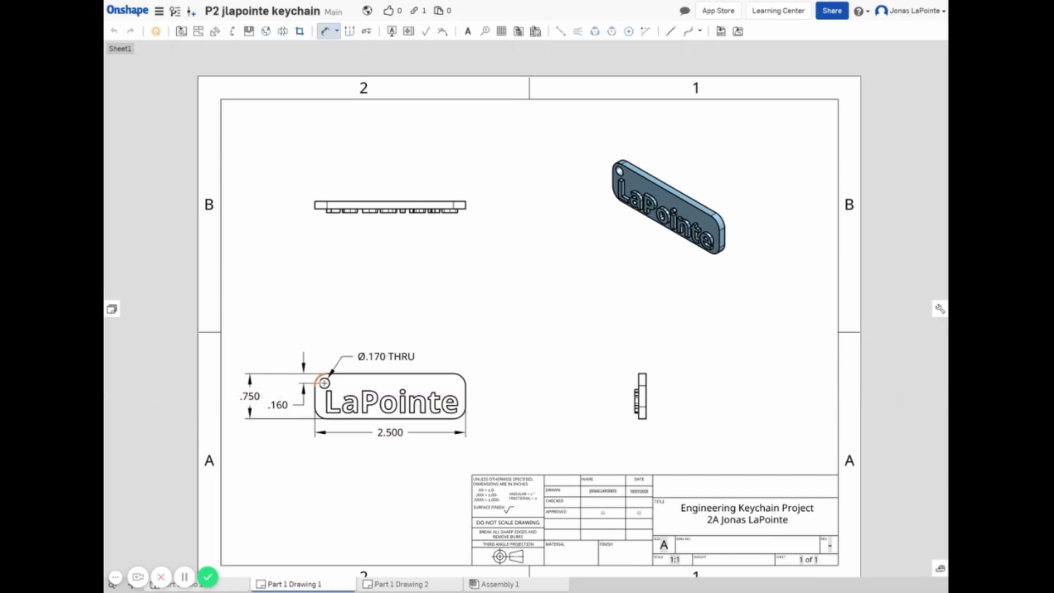
left_click(324, 383)
left_click(315, 399)
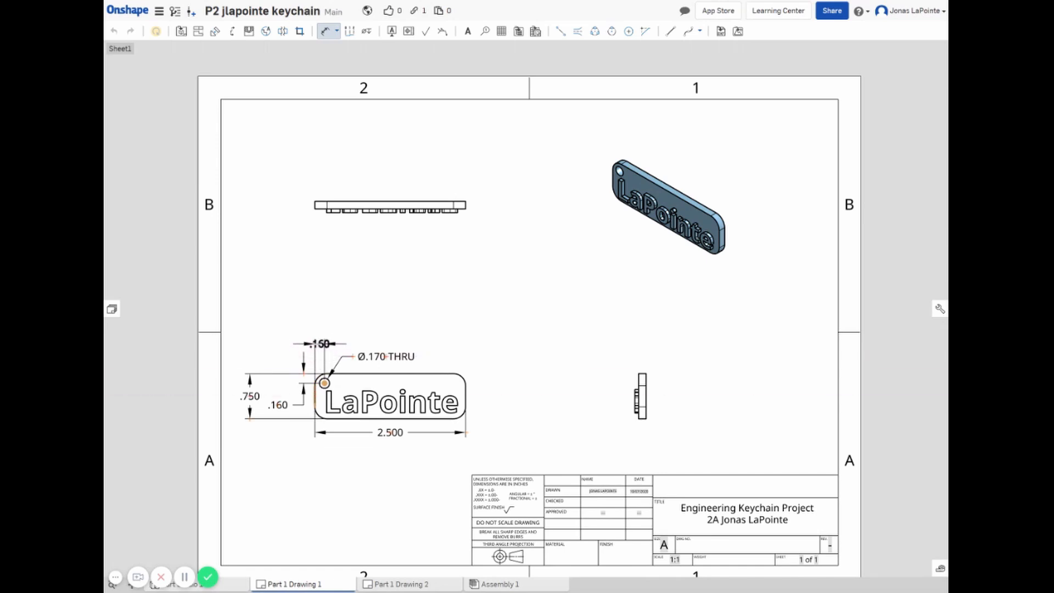
left_click(302, 336)
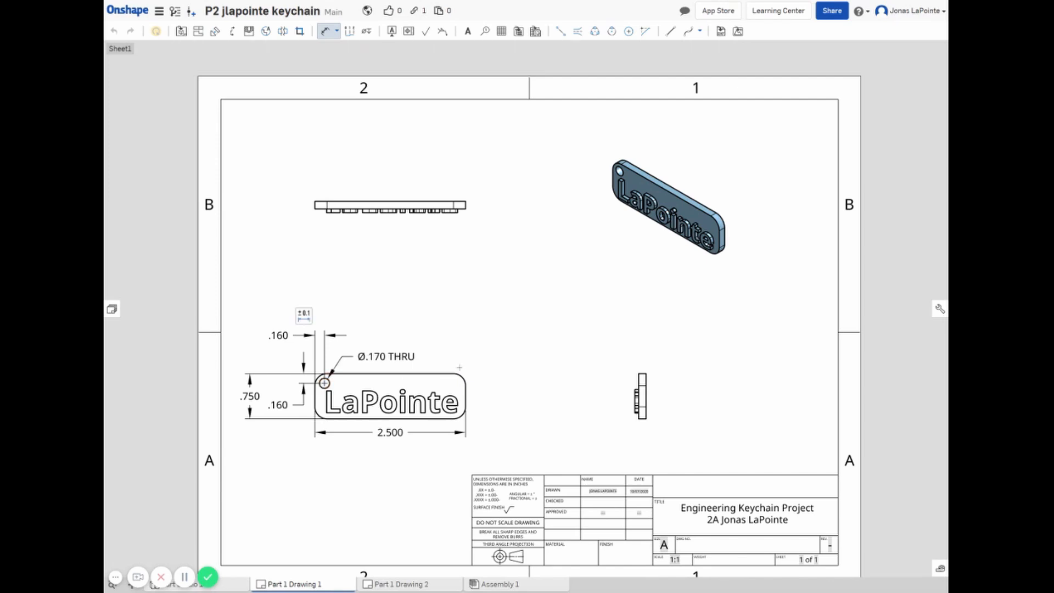
- Dimension the radius of the upper-right rounded corner in the lower-left view, placing it just above and outside the corner
left_click(463, 378)
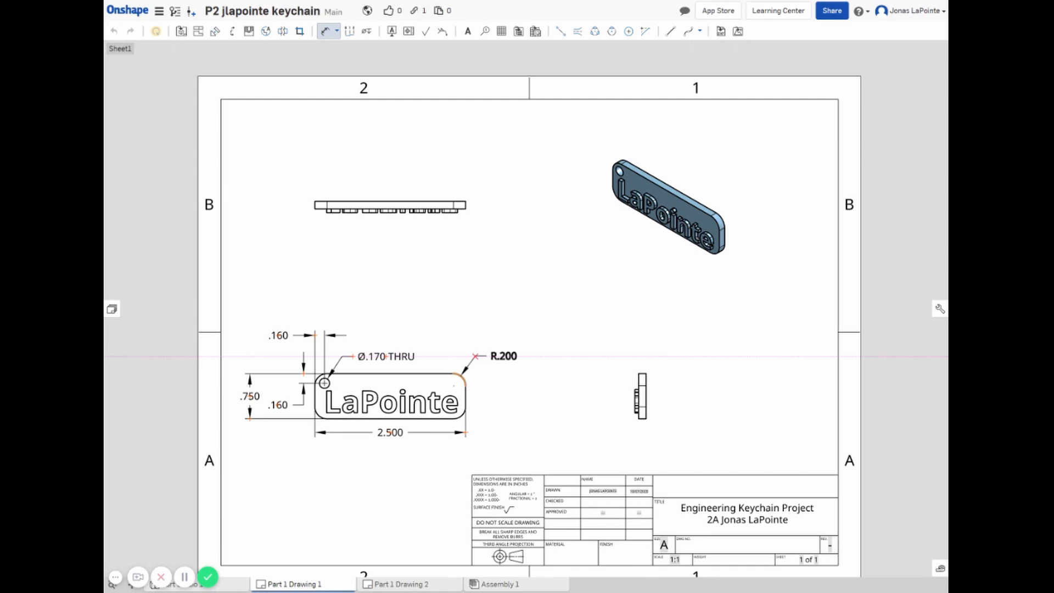
left_click(503, 357)
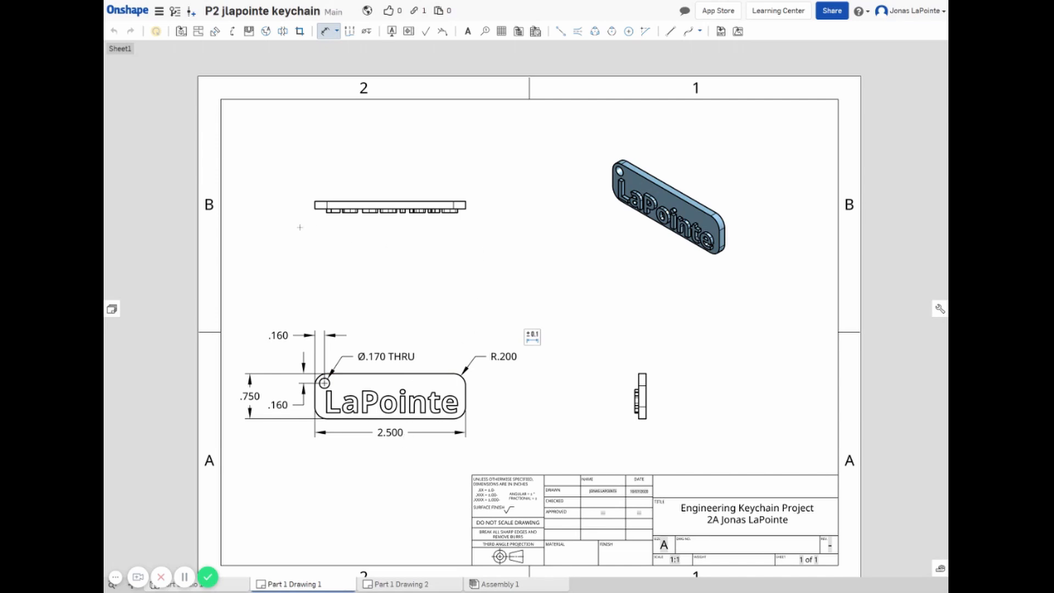
- Dimension the base plate's thickness at the left of the upper-left view and the raised letters' height at its right
left_click(329, 202)
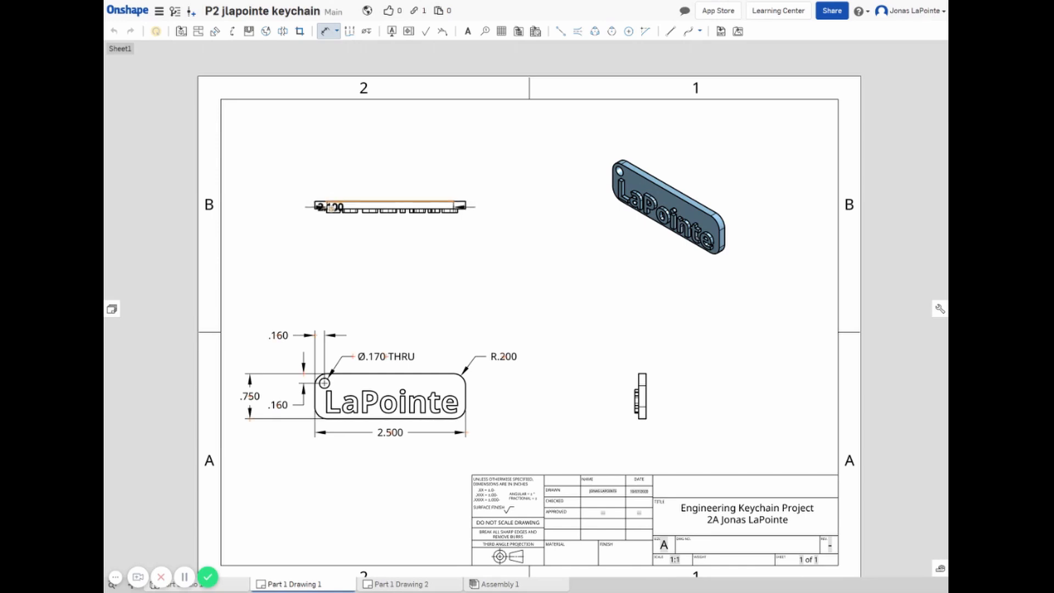
scroll(329, 203, "up", 5)
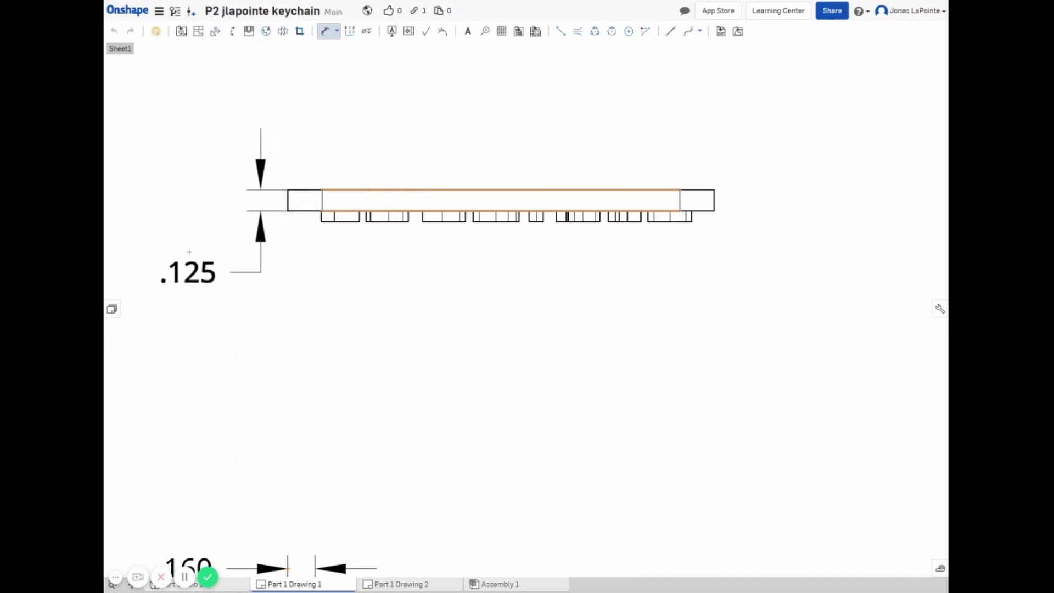
left_click(186, 251)
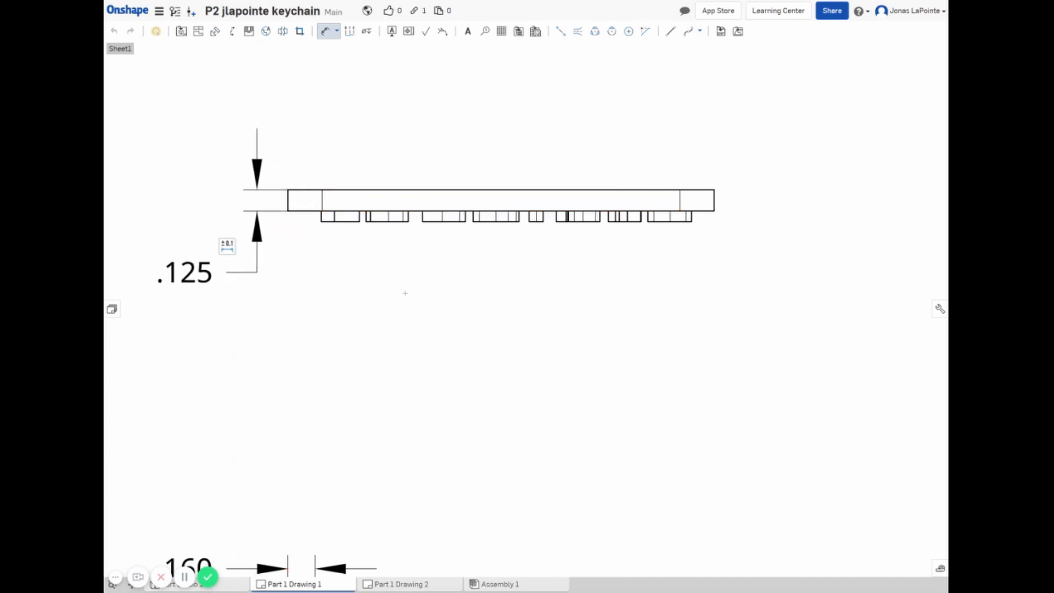
left_click(632, 222)
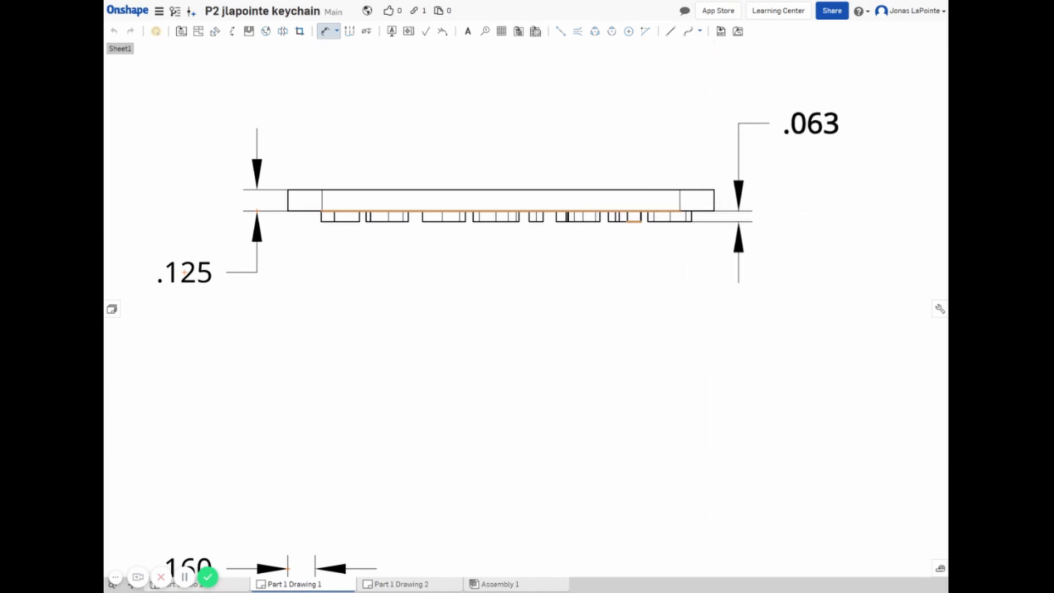
left_click(811, 123)
scroll(647, 301, "up", 2)
scroll(652, 302, "down", 6)
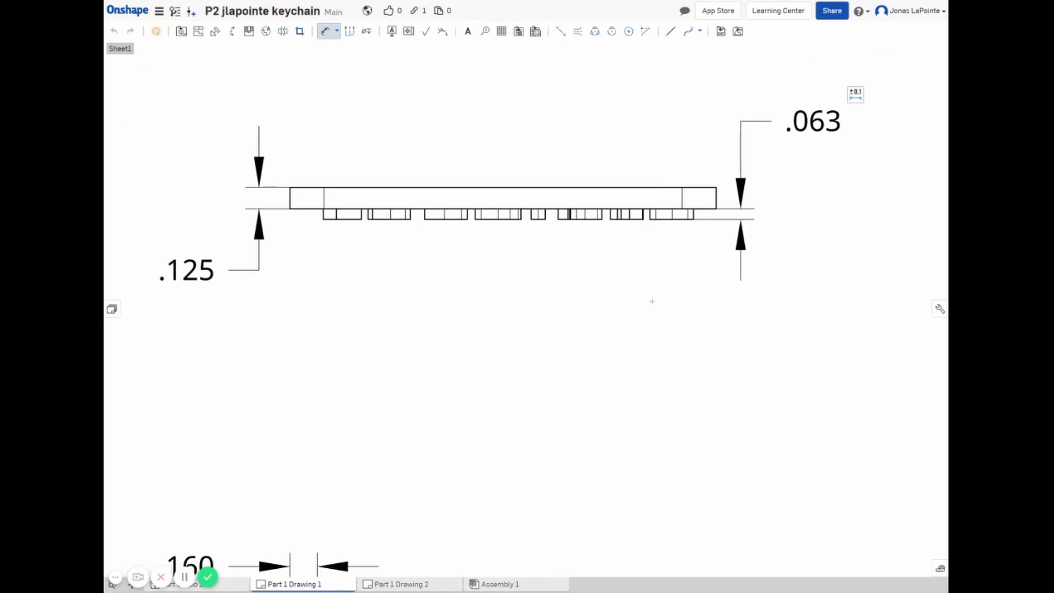
scroll(746, 366, "down", 2)
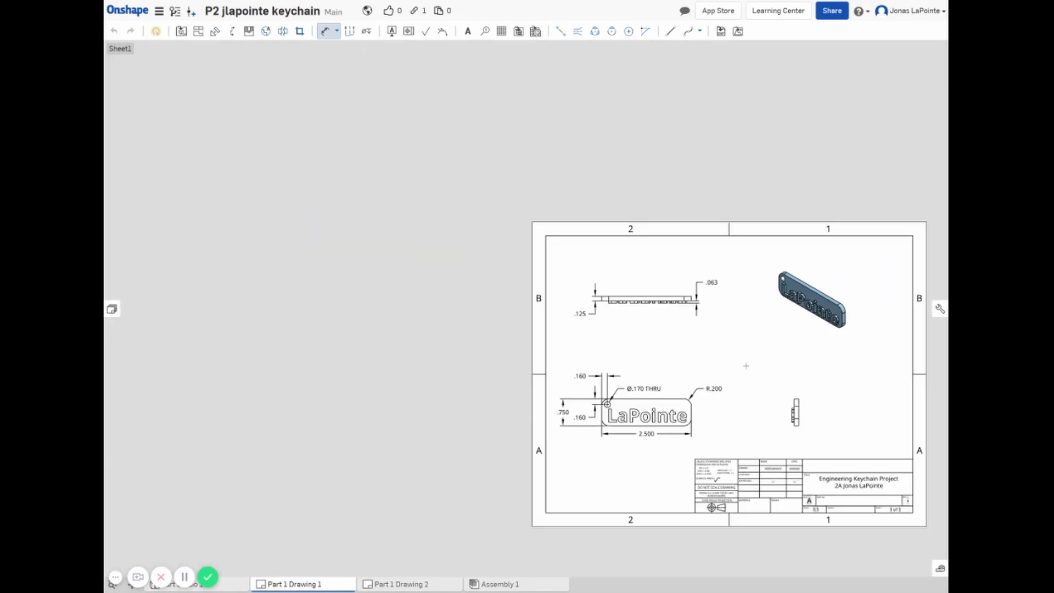
scroll(822, 398, "up", 1)
scroll(843, 402, "down", 1)
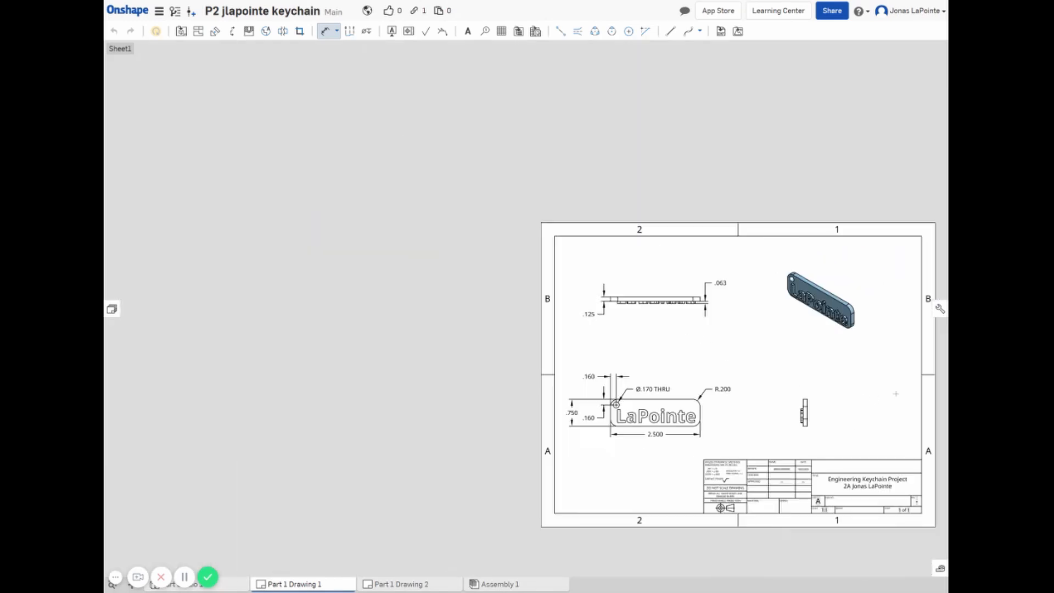
scroll(903, 392, "up", 1)
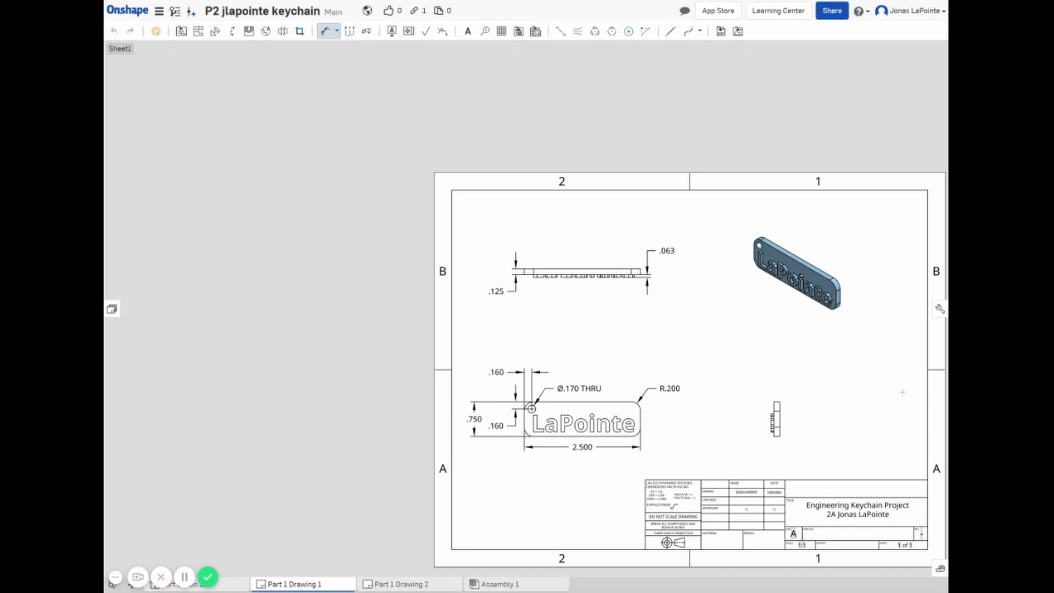